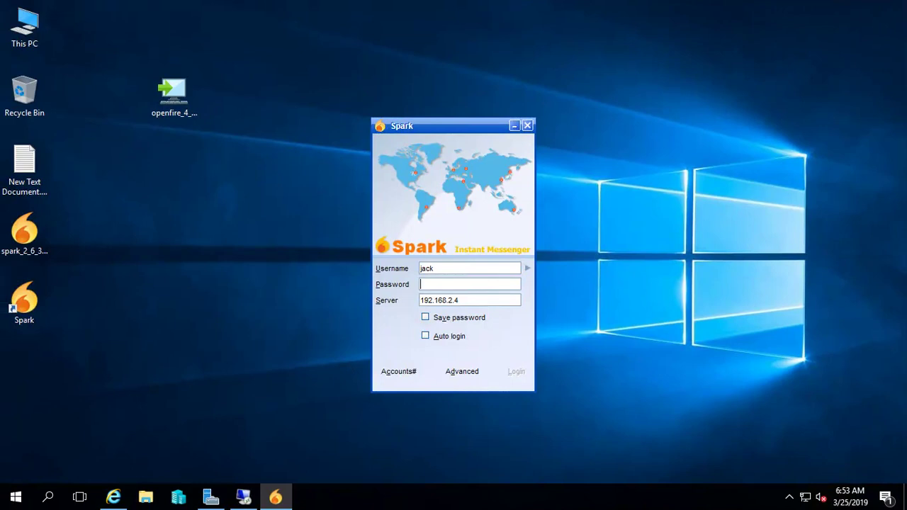
# - Check the jack and jack2 accounts in Active Directory Users and Computers, then close it and minimize Server Manager
pyautogui.click(210, 498)
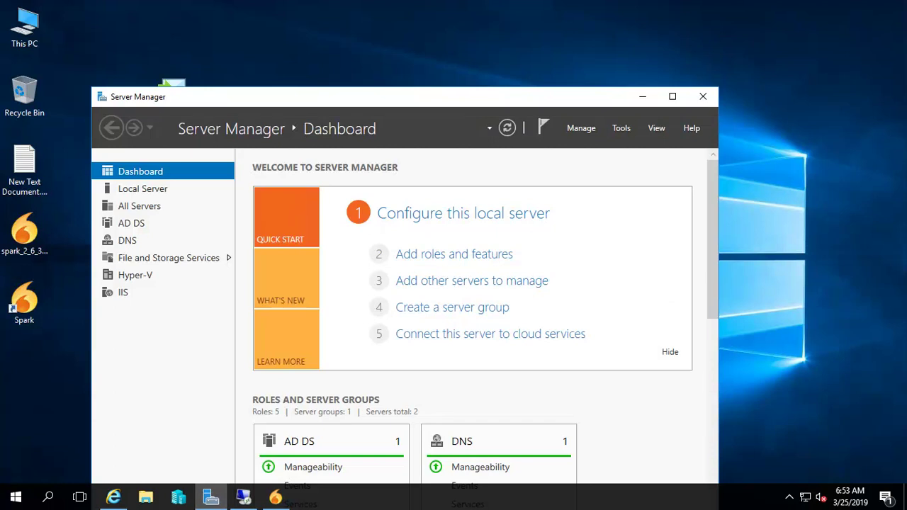
pyautogui.click(621, 128)
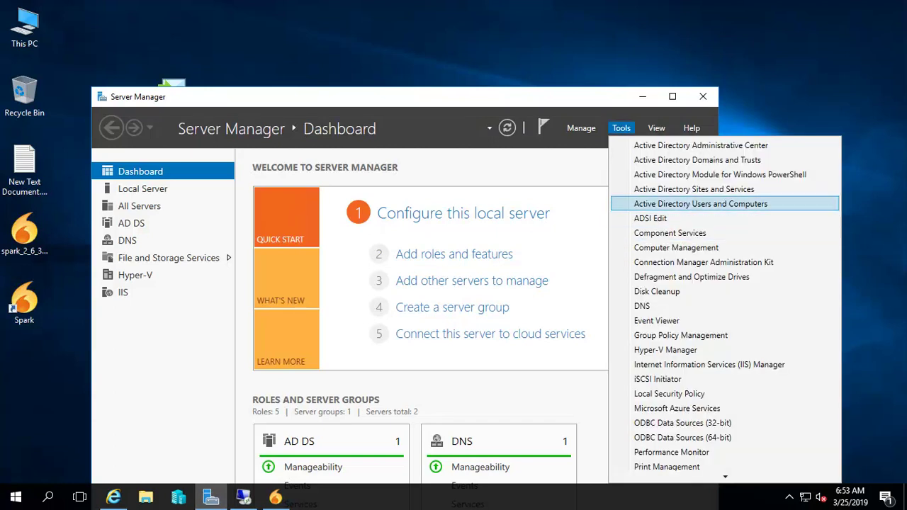
pyautogui.press('Return')
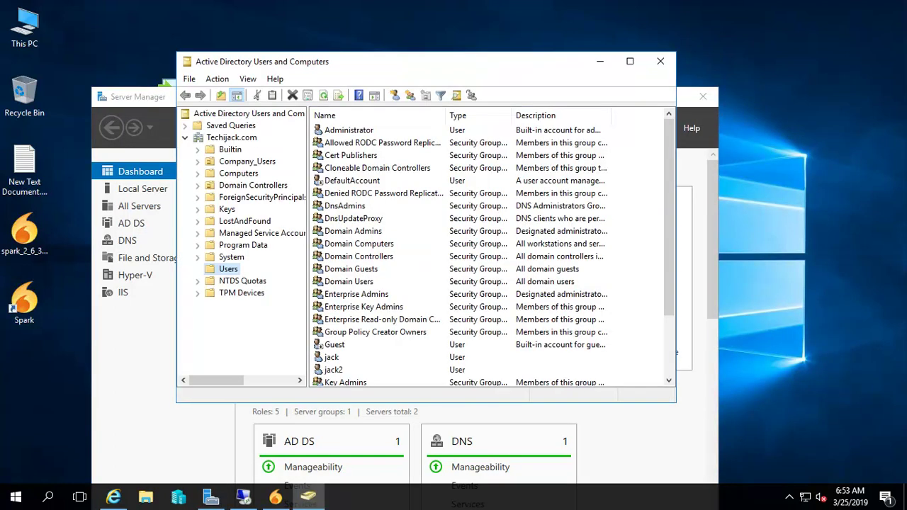
pyautogui.click(331, 358)
pyautogui.click(333, 371)
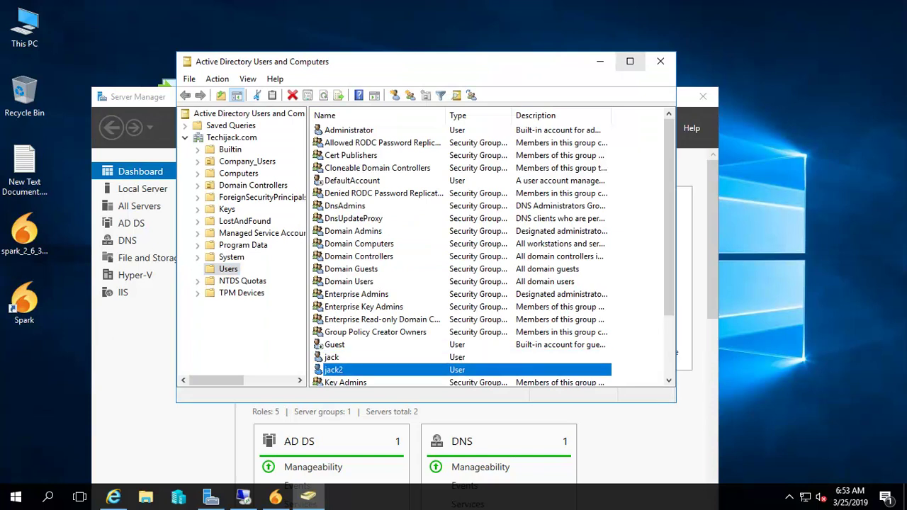
pyautogui.click(660, 61)
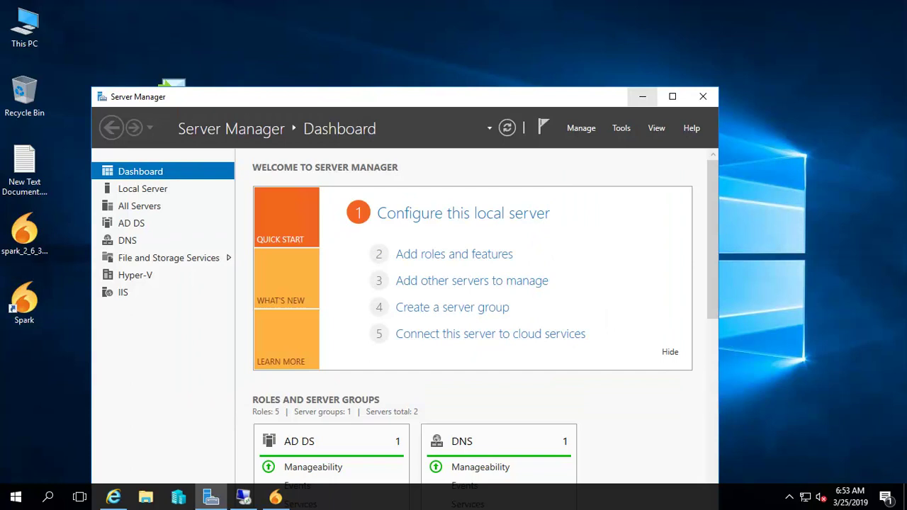
pyautogui.click(642, 96)
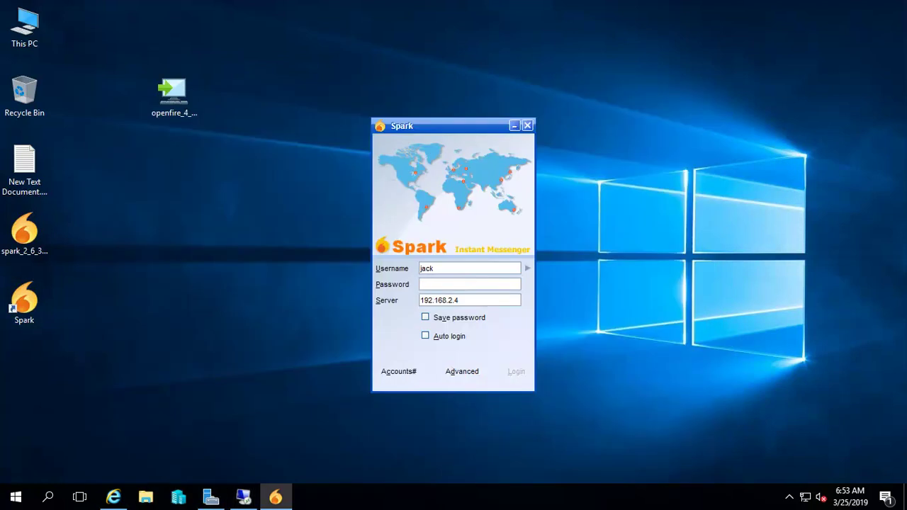
# - Sign jack into Spark with his password, then sign jack2 in on the SERVER02 remote session
pyautogui.write('12345678')
pyautogui.press('Return')
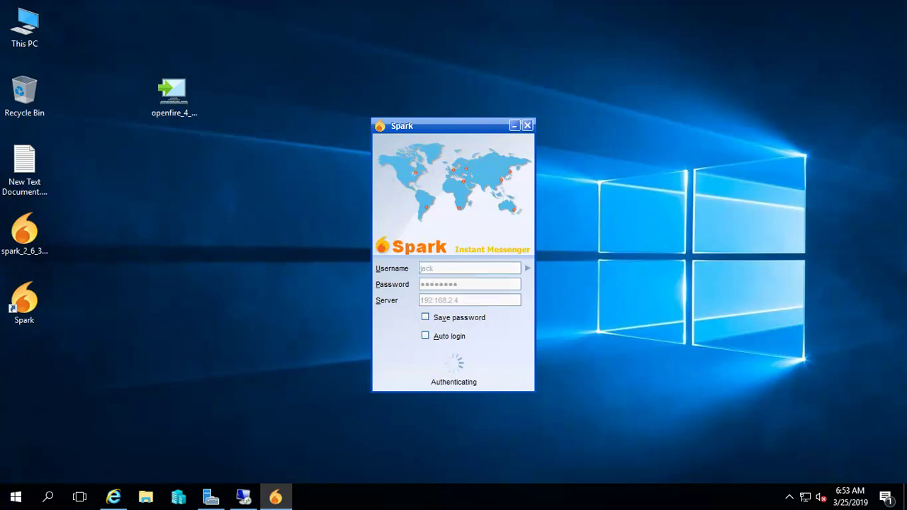
pyautogui.hotkey('alt', 'Tab')
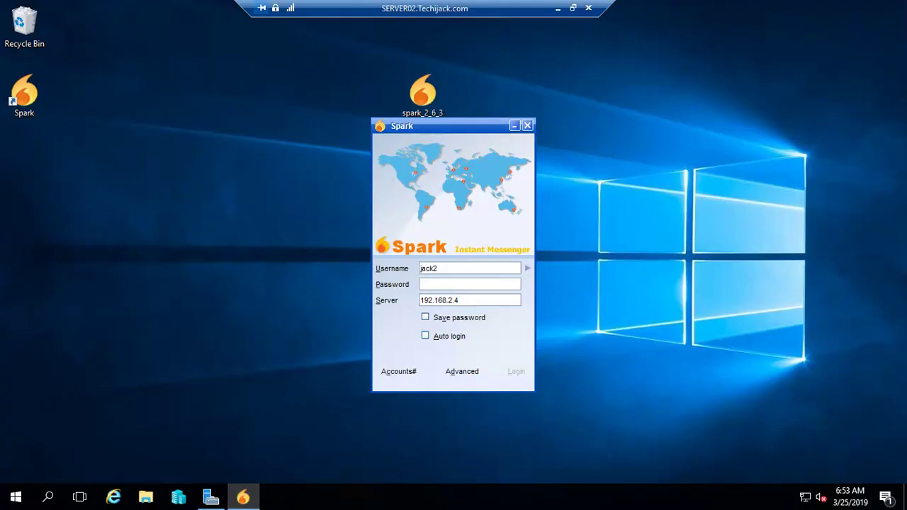
pyautogui.write('12345678')
pyautogui.press('Return')
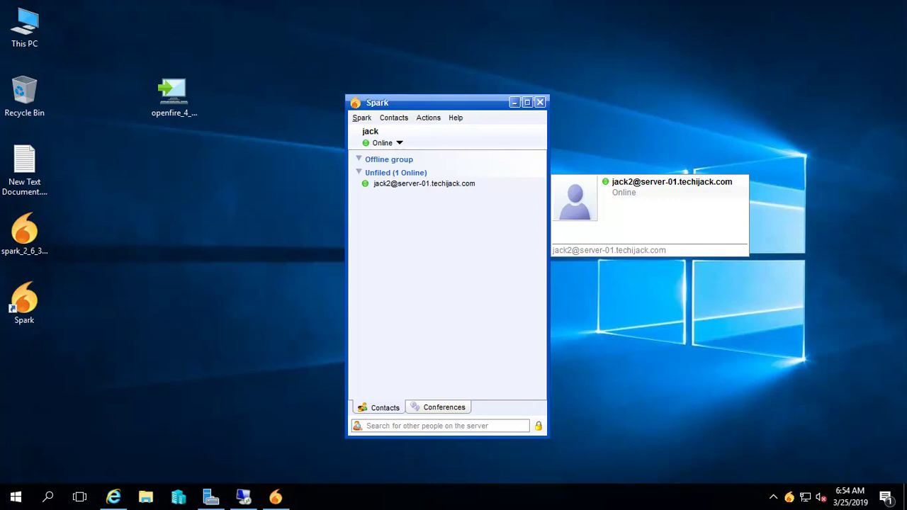
# - Search for jack2 in Spark's Add Contact dialog
pyautogui.rightClick(240, 153)
pyautogui.click(393, 118)
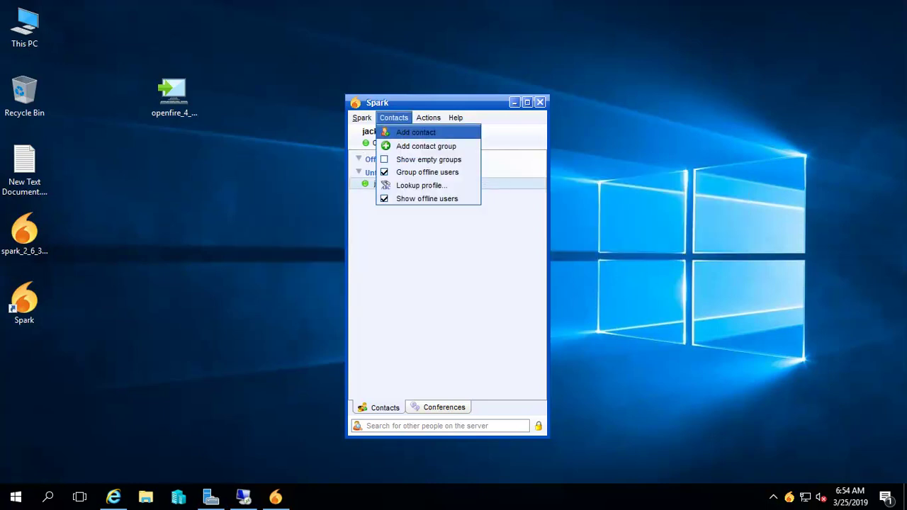
pyautogui.press('Return')
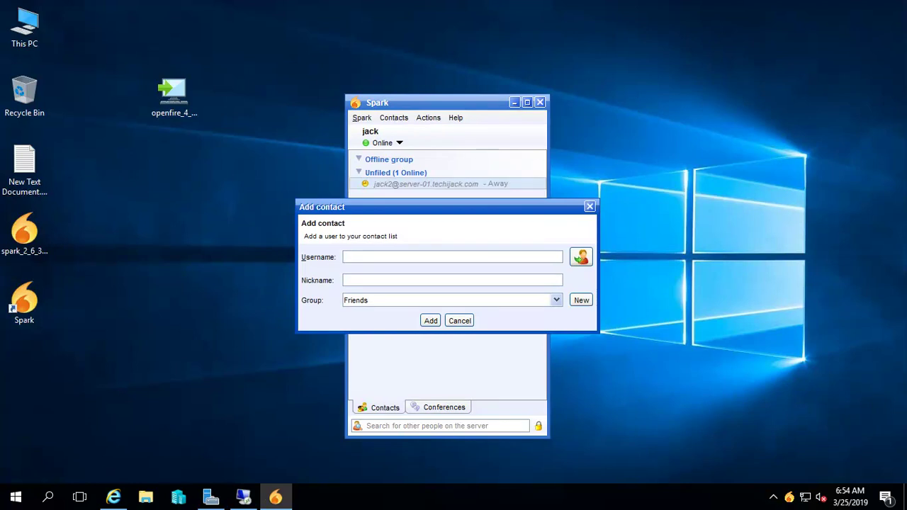
pyautogui.write('jack2')
pyautogui.click(582, 256)
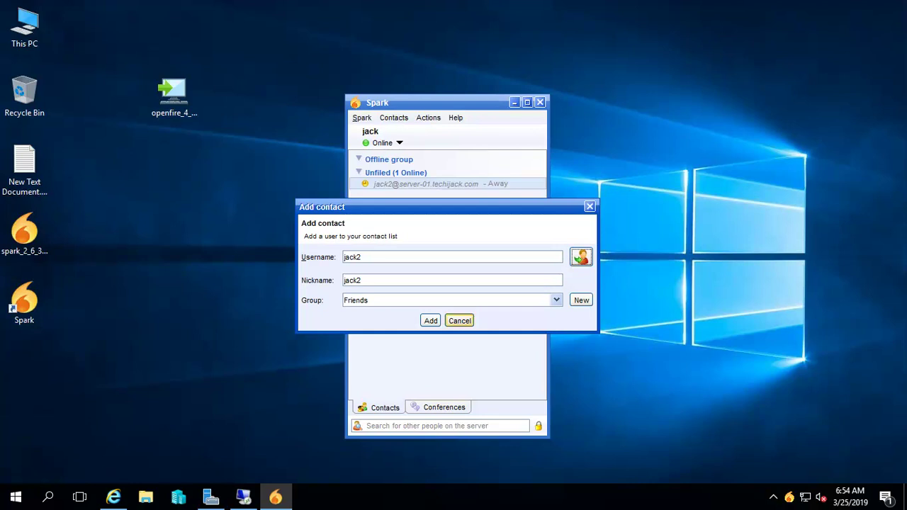
# - Cancel the contact form, leave the remote session and bring the Openfire login page forward in Internet Explorer
pyautogui.click(460, 320)
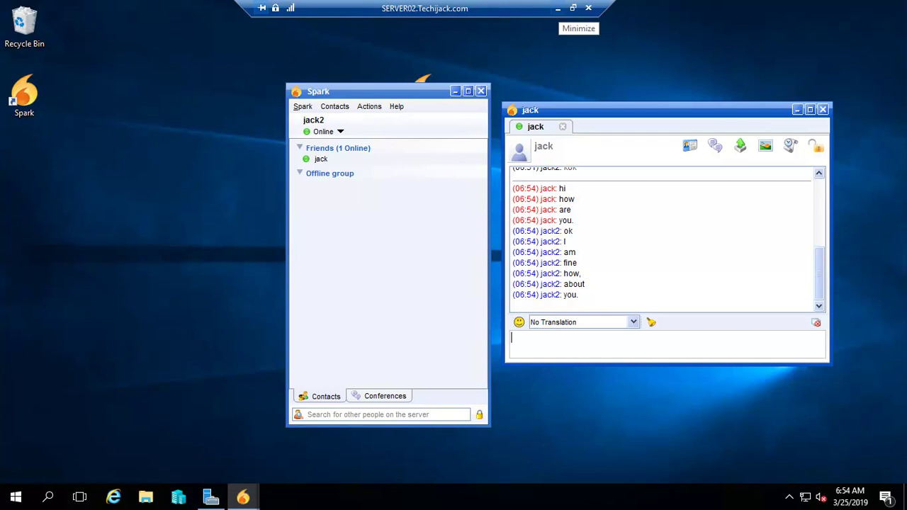
pyautogui.click(559, 9)
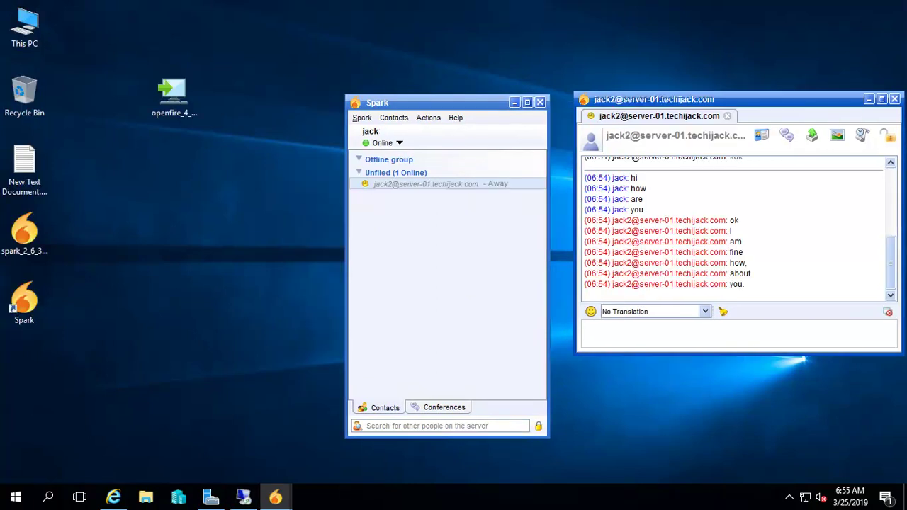
pyautogui.click(114, 497)
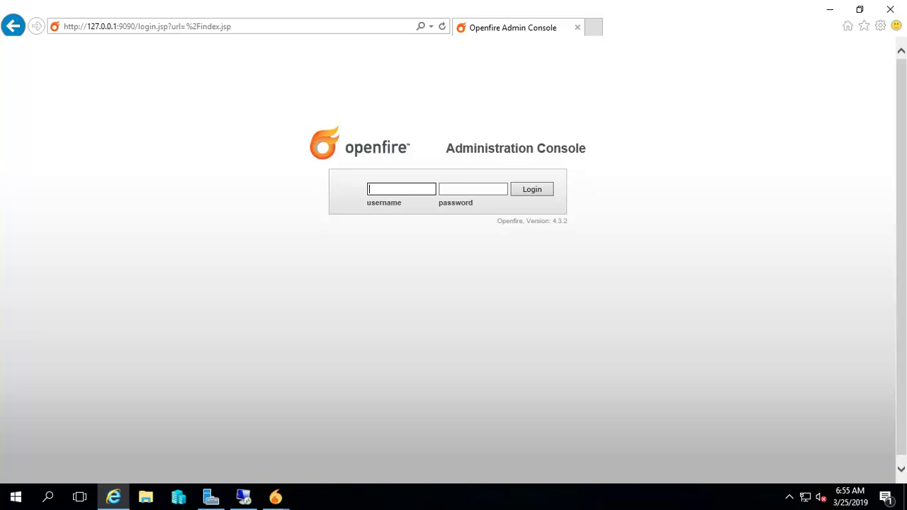
# - Log into the Openfire admin console as jack with the admin password
pyautogui.write('jack')
pyautogui.press('Tab')
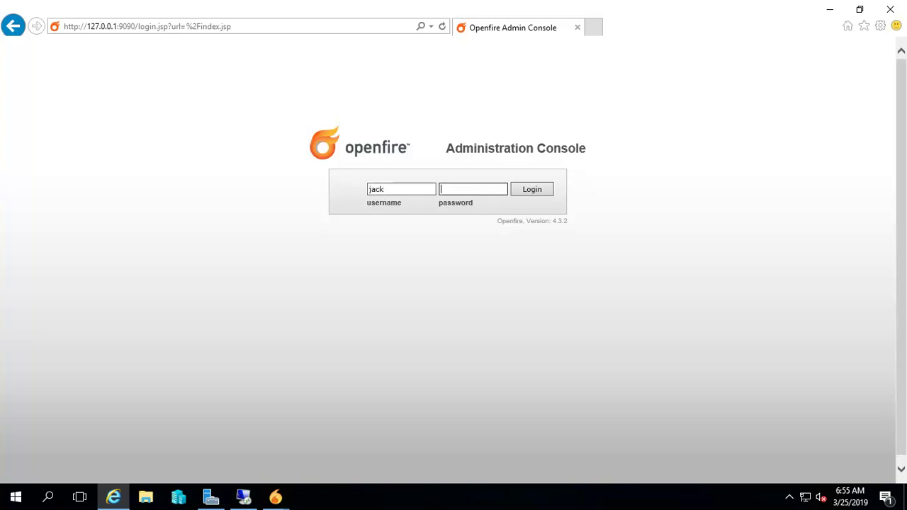
pyautogui.write('••••••••')
pyautogui.press('Return')
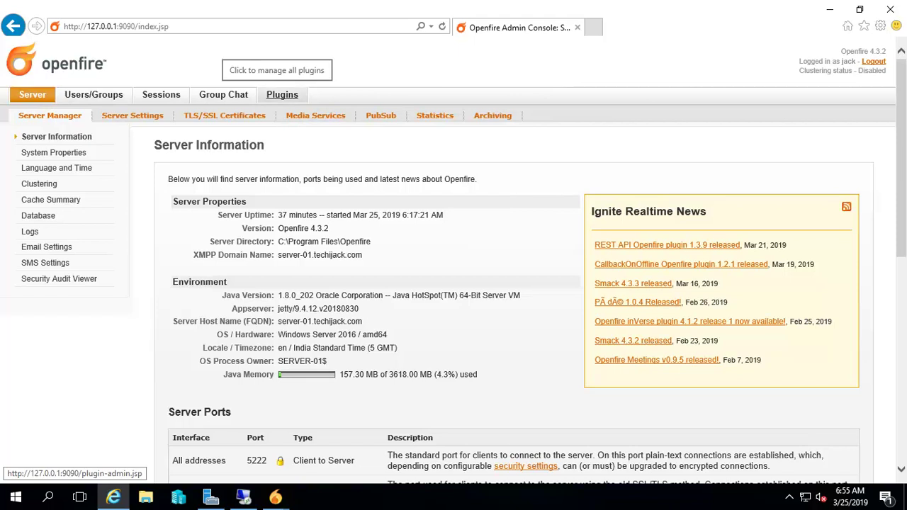
# - Browse the Available Plugins list on the Plugins page and scroll back to the top
pyautogui.click(282, 94)
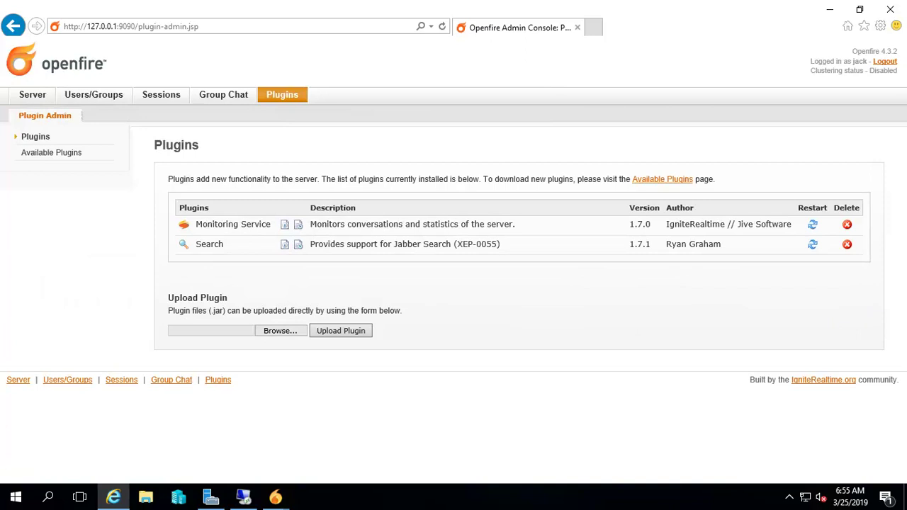
pyautogui.click(51, 152)
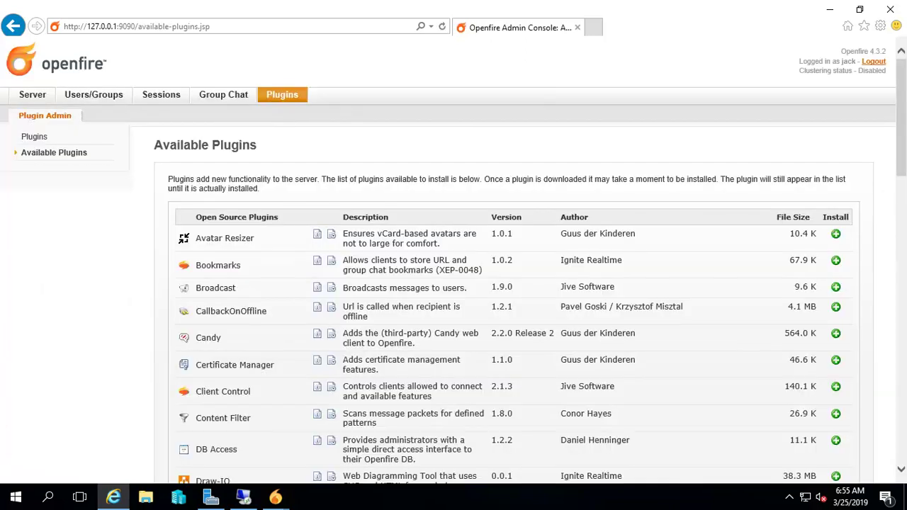
pyautogui.scroll(-8, 453, 283)
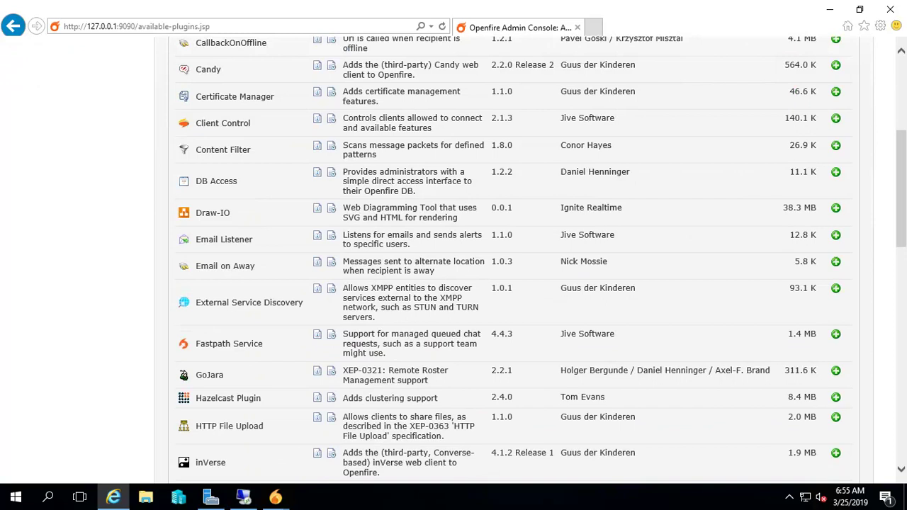
pyautogui.scroll(-4, 454, 283)
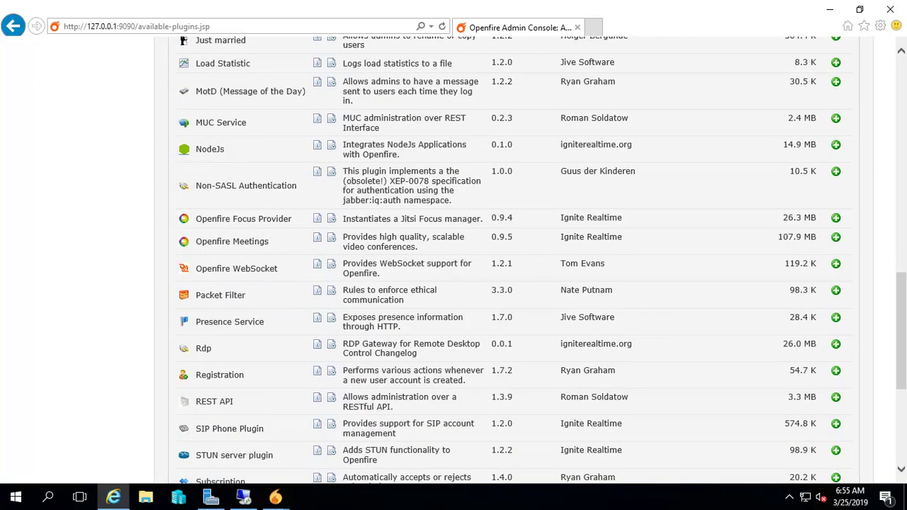
pyautogui.scroll(-4, 453, 283)
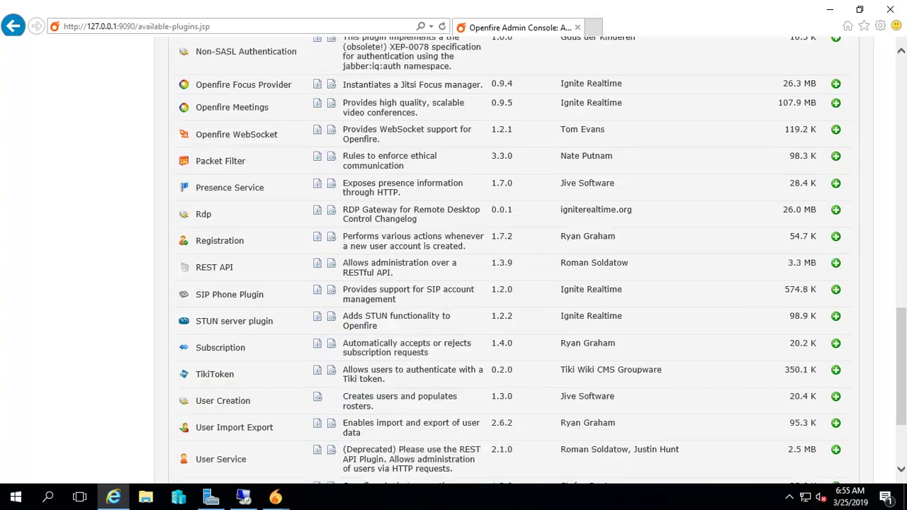
pyautogui.scroll(5, 454, 284)
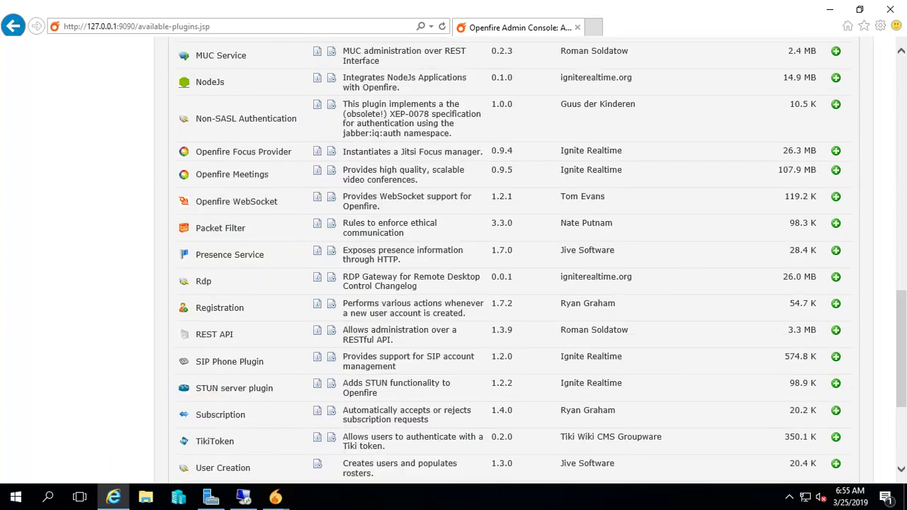
pyautogui.scroll(4, 453, 284)
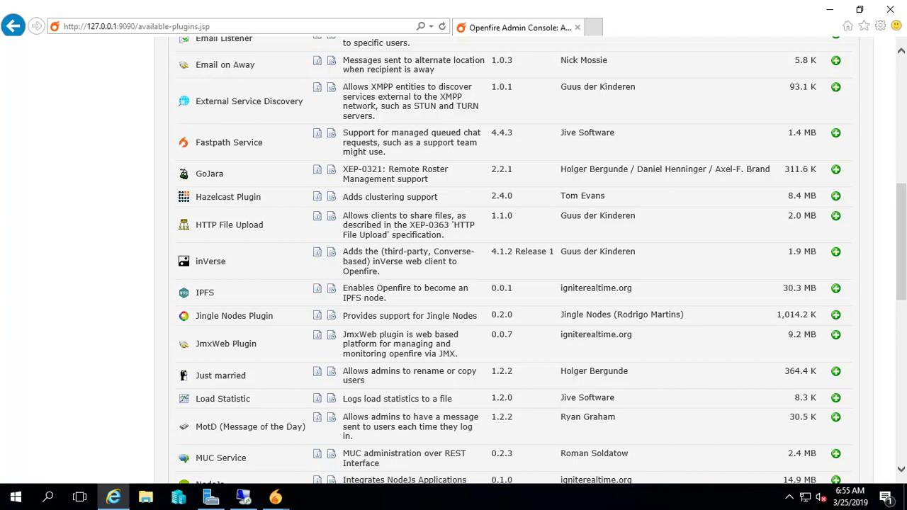
pyautogui.scroll(10, 454, 284)
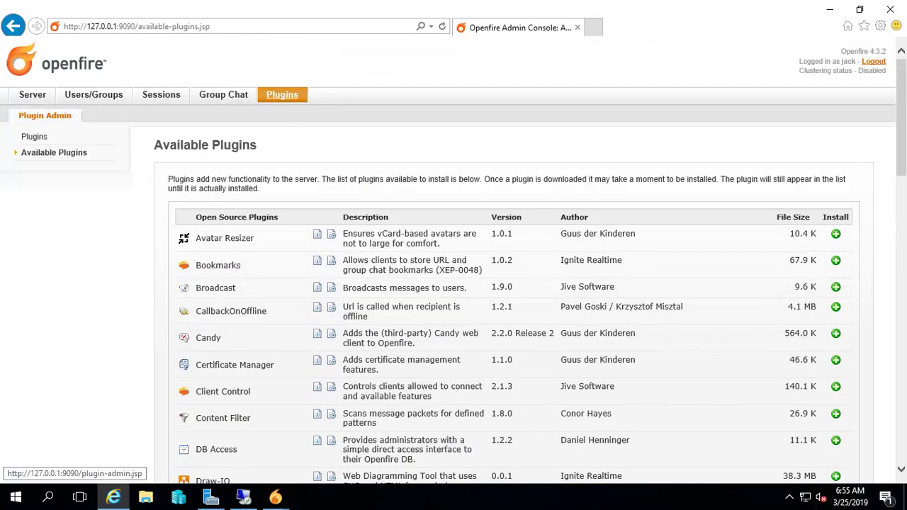
# - Show the installed plugins and highlight the Monitoring Service entry
pyautogui.click(34, 136)
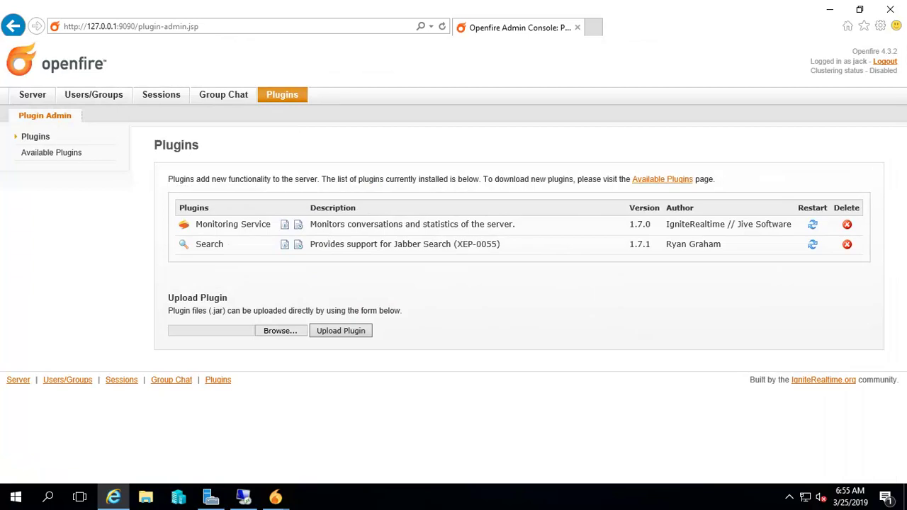
pyautogui.moveTo(196, 224); pyautogui.dragTo(271, 224)
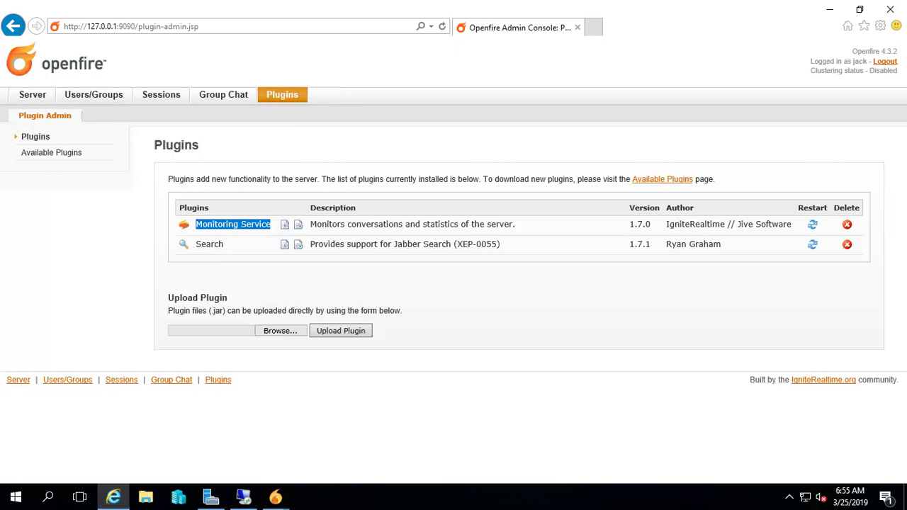
pyautogui.click(271, 224)
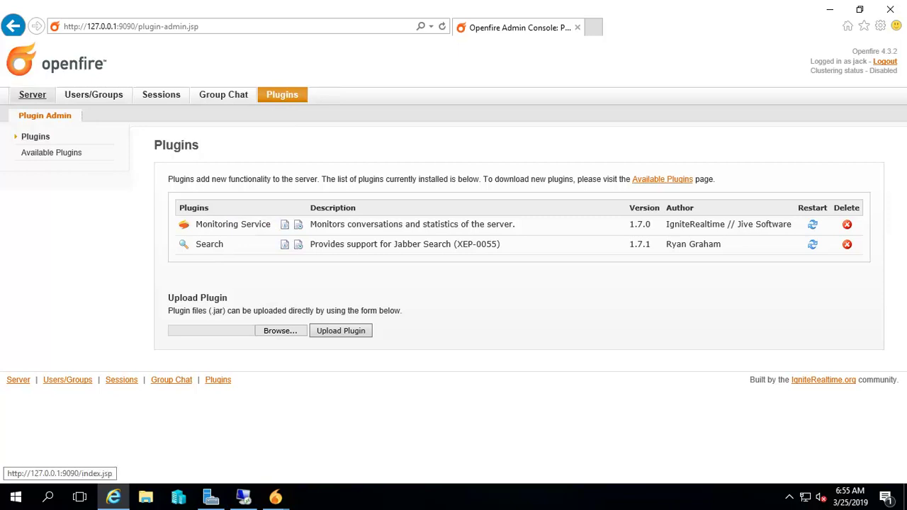
# - Open Server > Statistics and check the 44 packets per minute and the 15-message jack/jack2 conversation
pyautogui.click(33, 95)
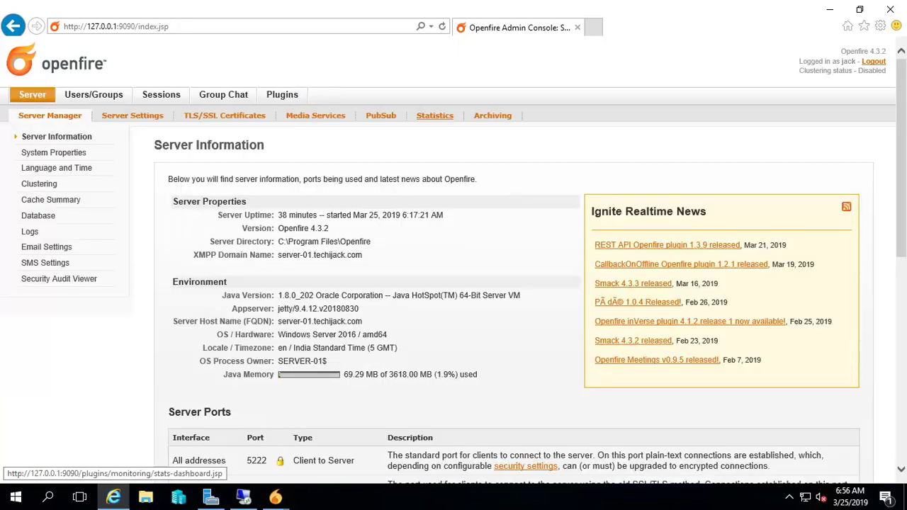
pyautogui.click(434, 115)
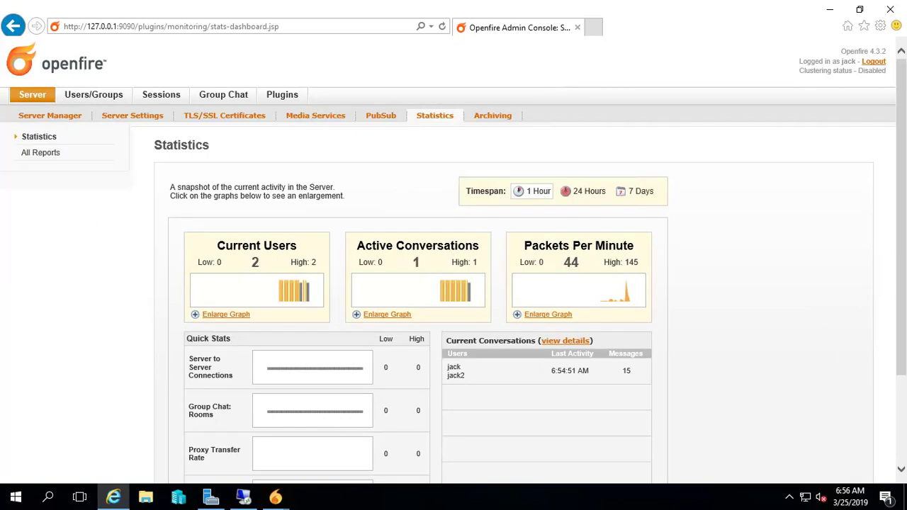
pyautogui.doubleClick(571, 262)
pyautogui.scroll(-3, 454, 284)
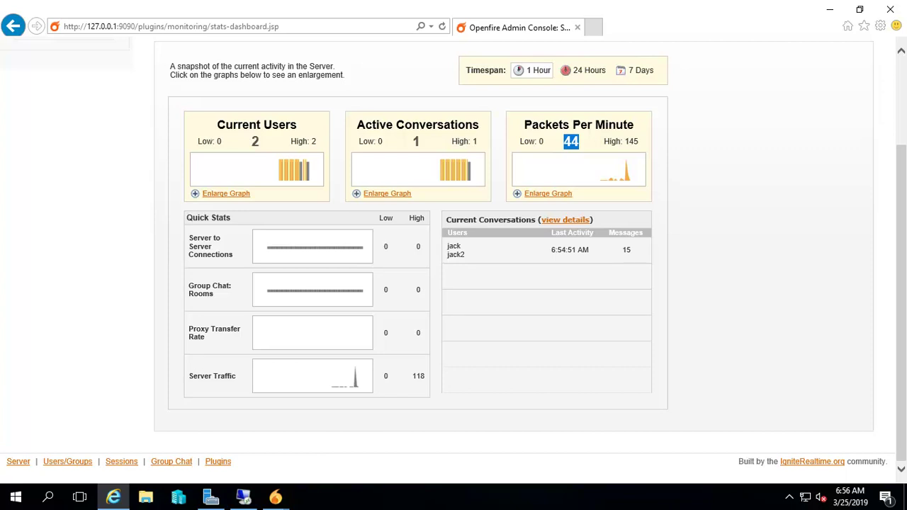
pyautogui.doubleClick(627, 249)
pyautogui.scroll(3, 453, 255)
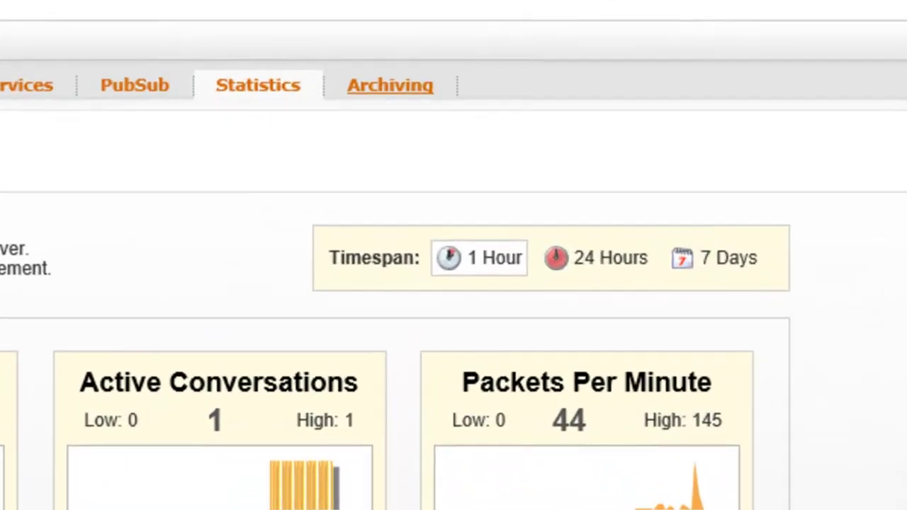
# - Open Archiving and enter jack and jack2 as the conversation participants
pyautogui.click(390, 85)
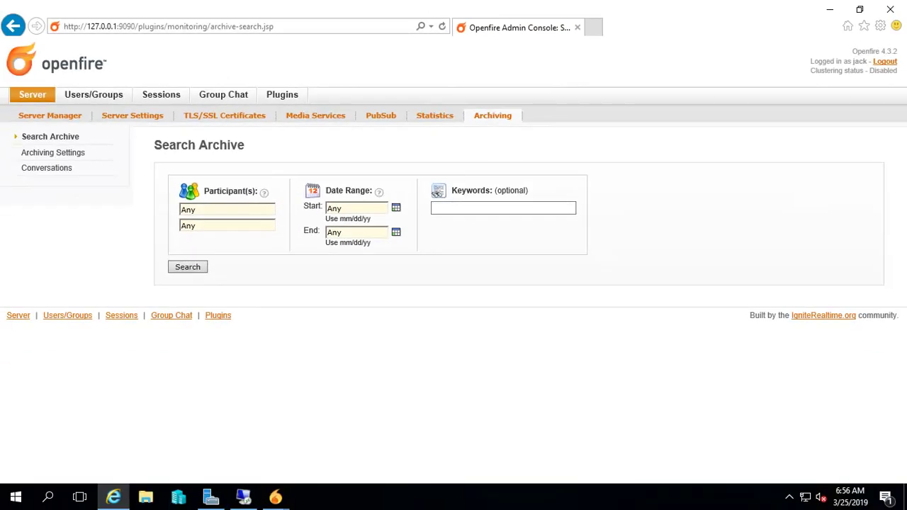
pyautogui.click(227, 209)
pyautogui.write('jack')
pyautogui.click(227, 226)
pyautogui.write('jack2')
# - Set both start and end dates to 03/25/19 and run the archive search
pyautogui.click(396, 208)
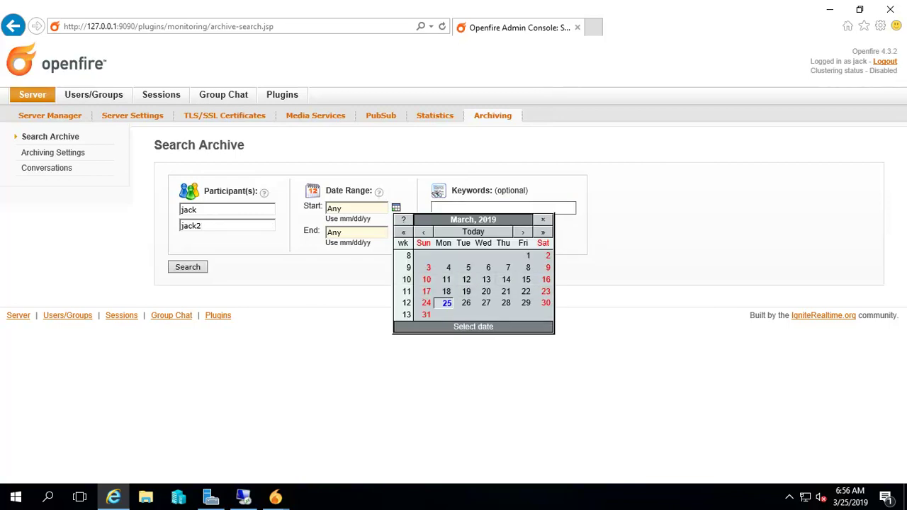
pyautogui.click(447, 303)
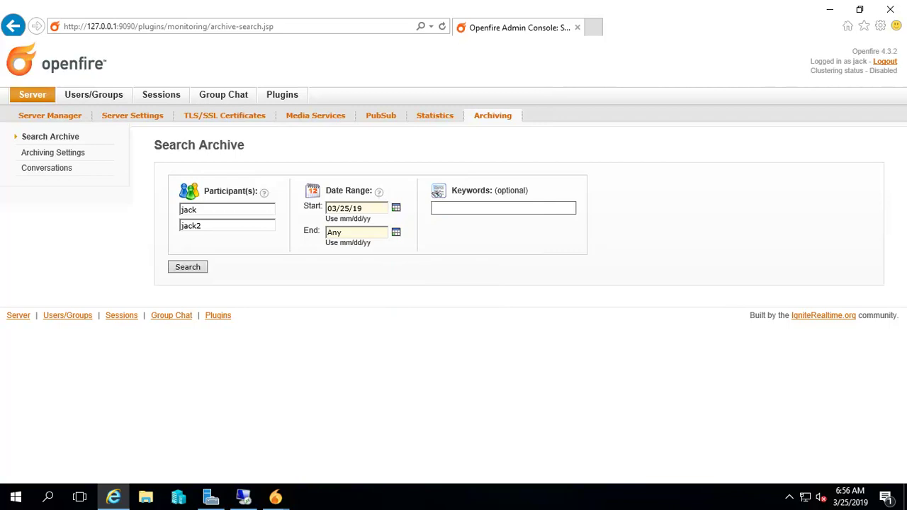
pyautogui.click(396, 232)
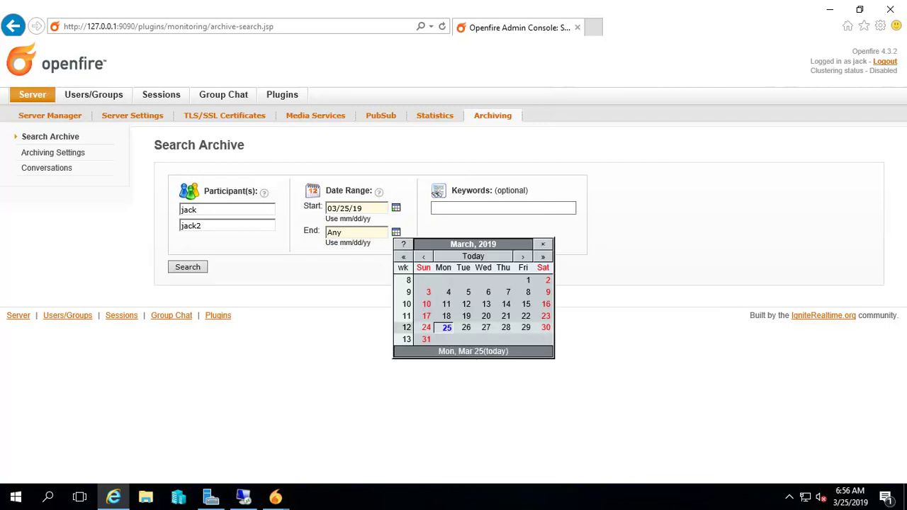
pyautogui.click(446, 327)
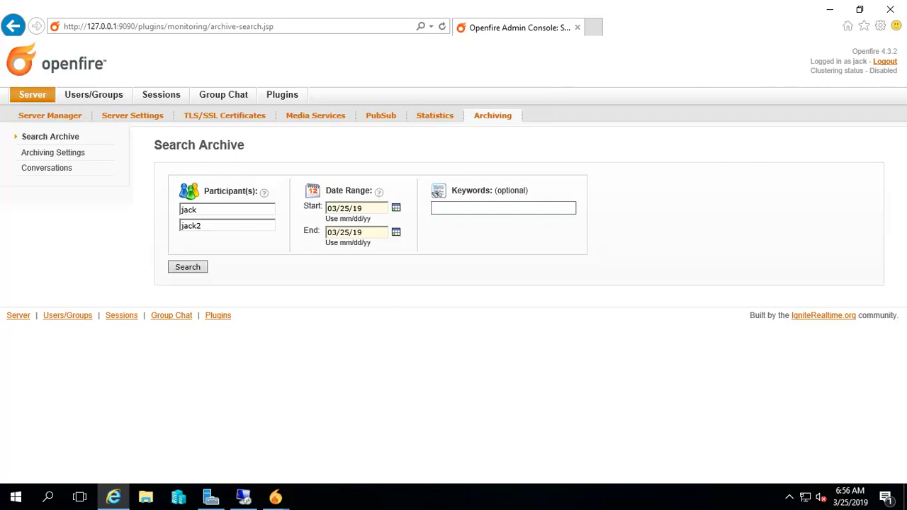
pyautogui.click(188, 266)
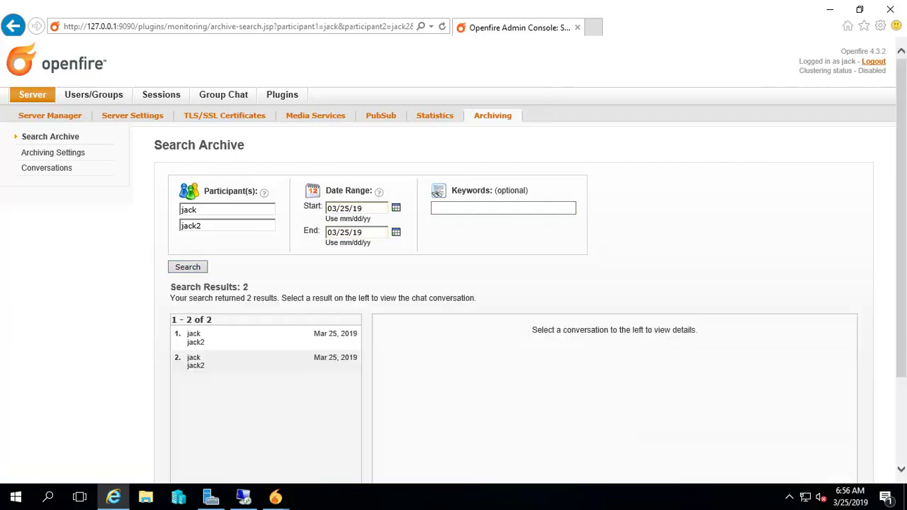
# - Open the second result, then the first conversation and review its four archived messages
pyautogui.scroll(-2, 454, 284)
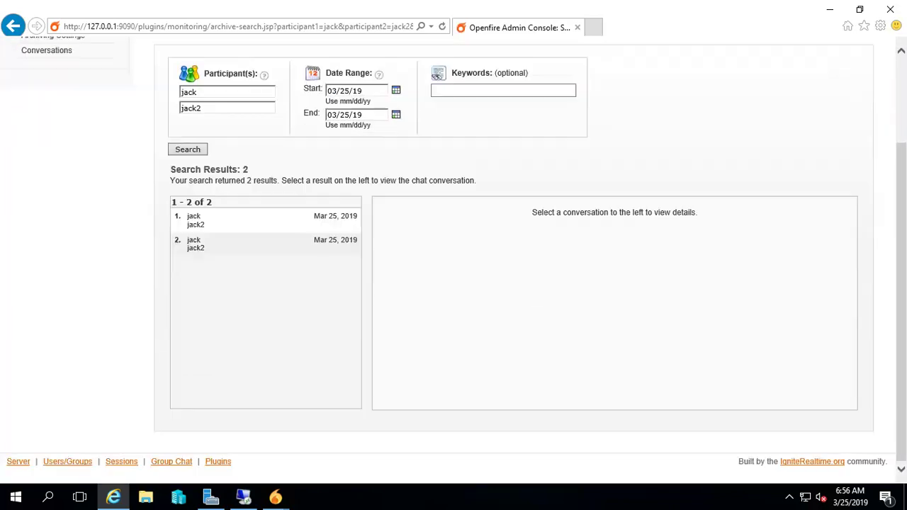
pyautogui.scroll(1, 266, 245)
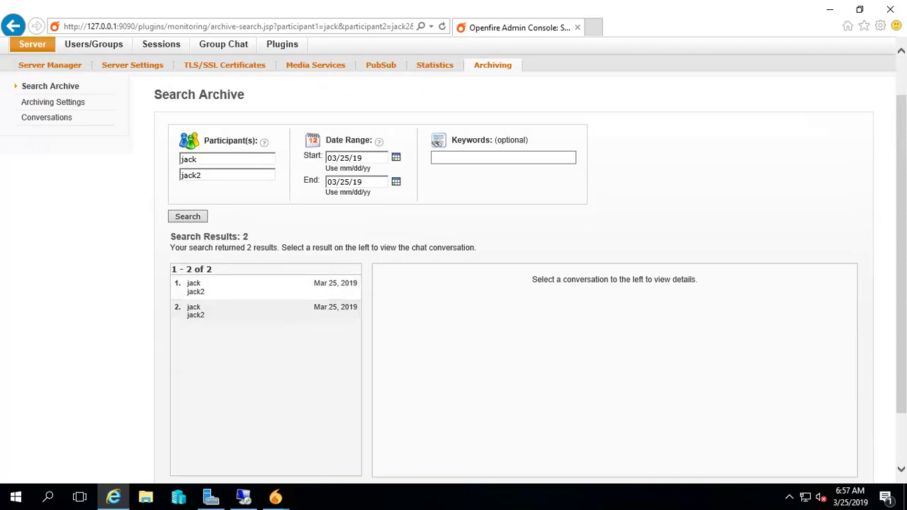
pyautogui.click(266, 310)
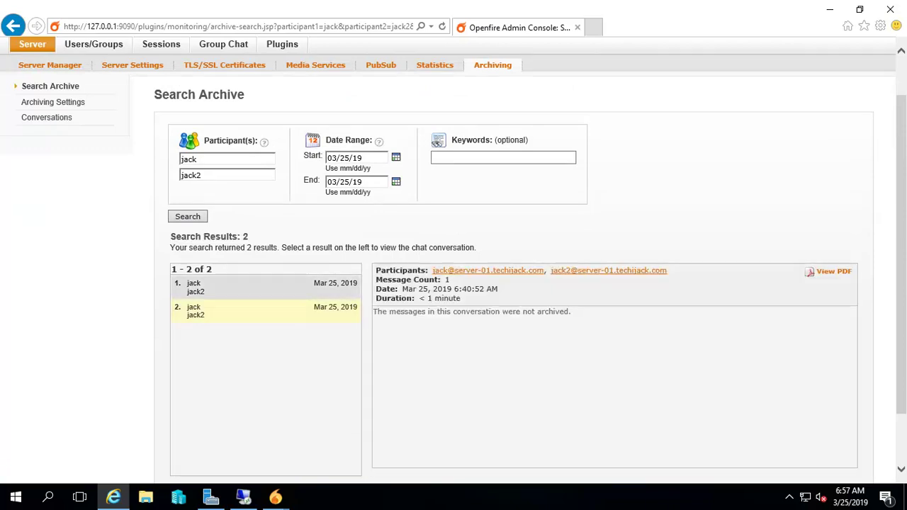
pyautogui.click(266, 287)
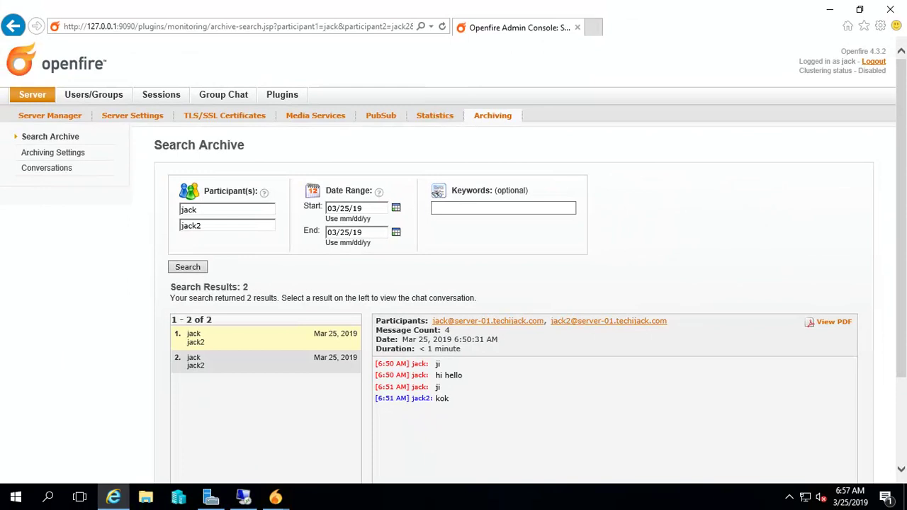
pyautogui.scroll(-2, 453, 256)
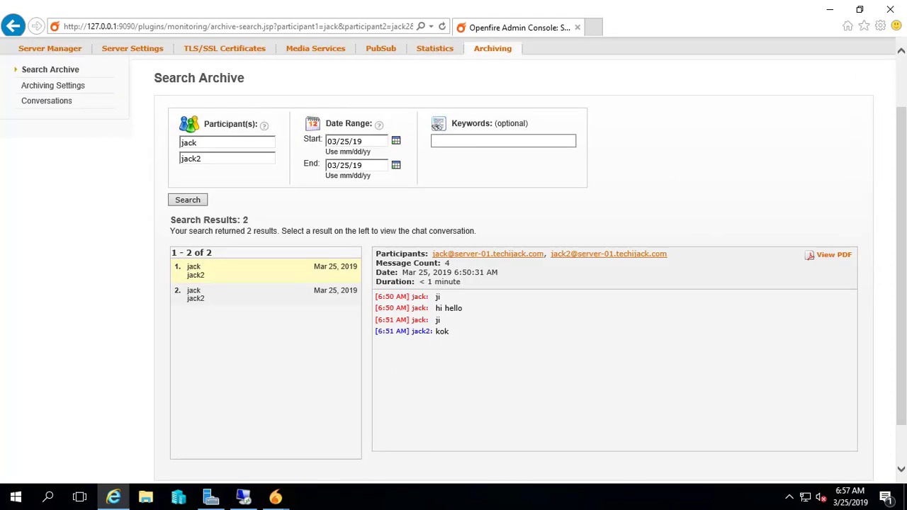
pyautogui.scroll(2, 435, 116)
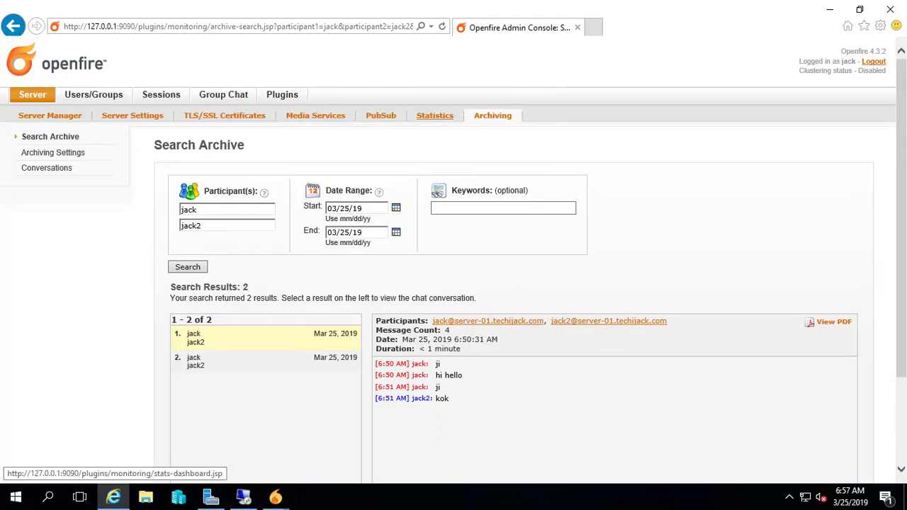